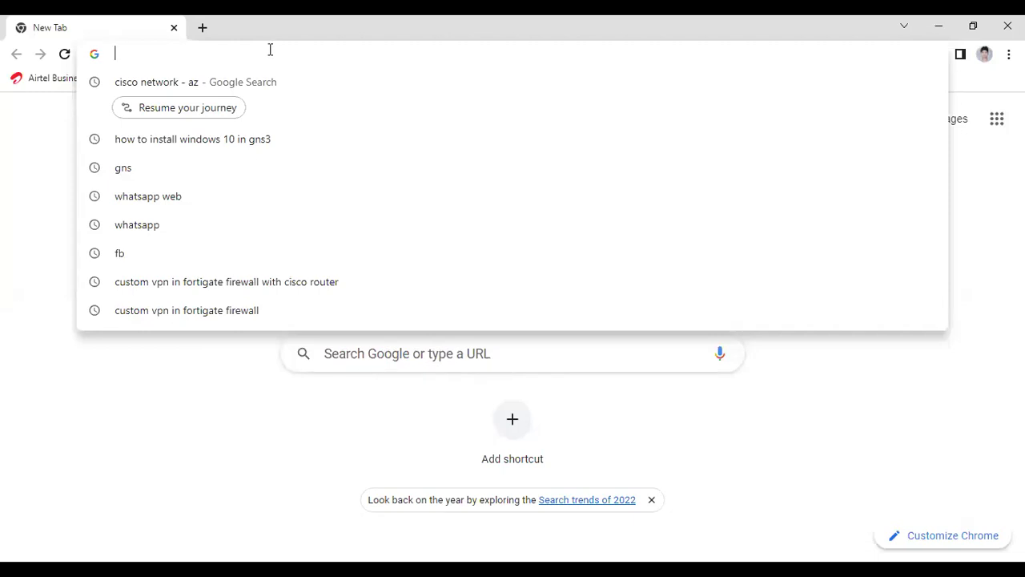
# Step: Google 'gns3' in Chrome and open the official gns3.com result
pyautogui.write('gns')
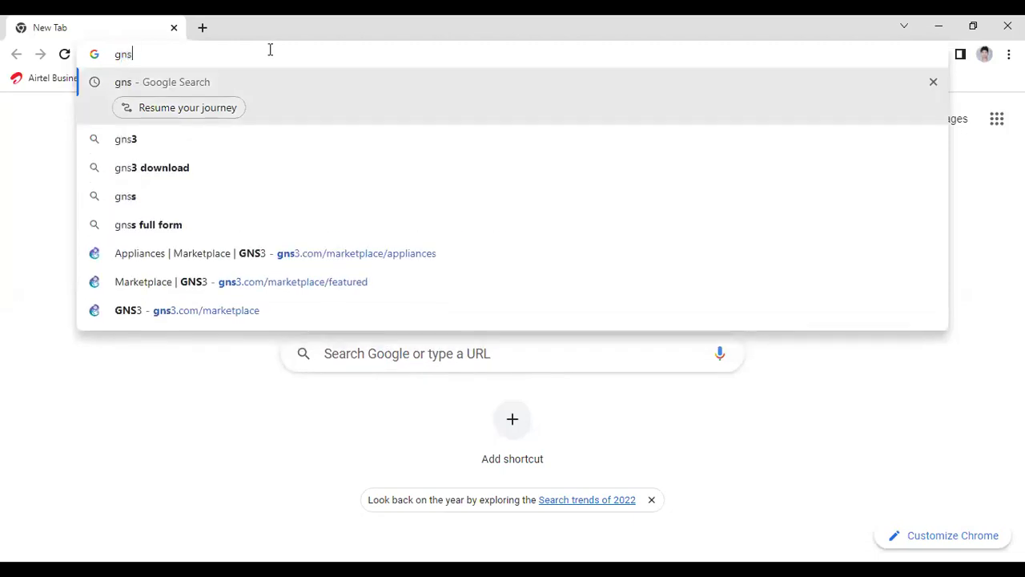
pyautogui.press('Return')
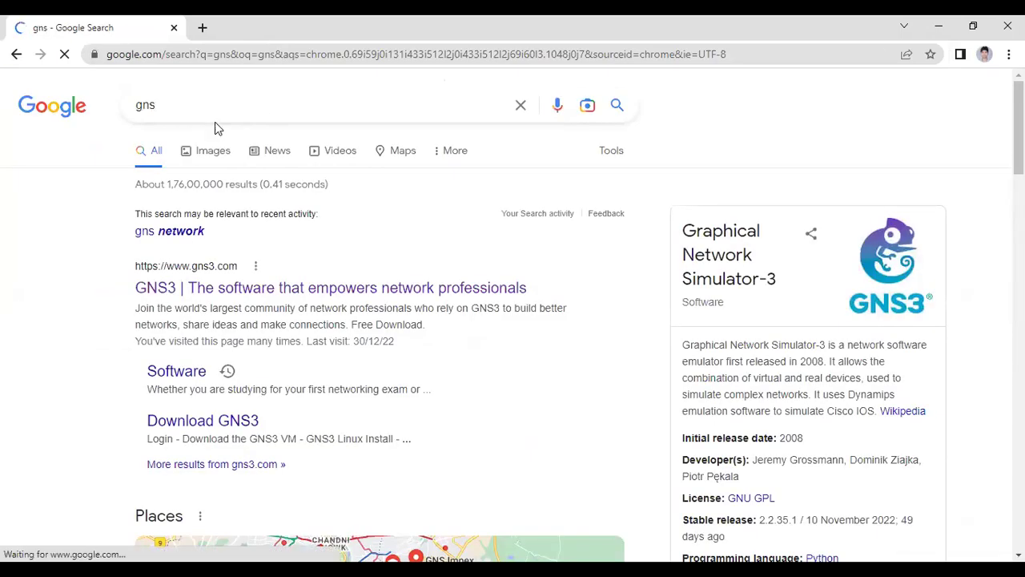
pyautogui.click(210, 105)
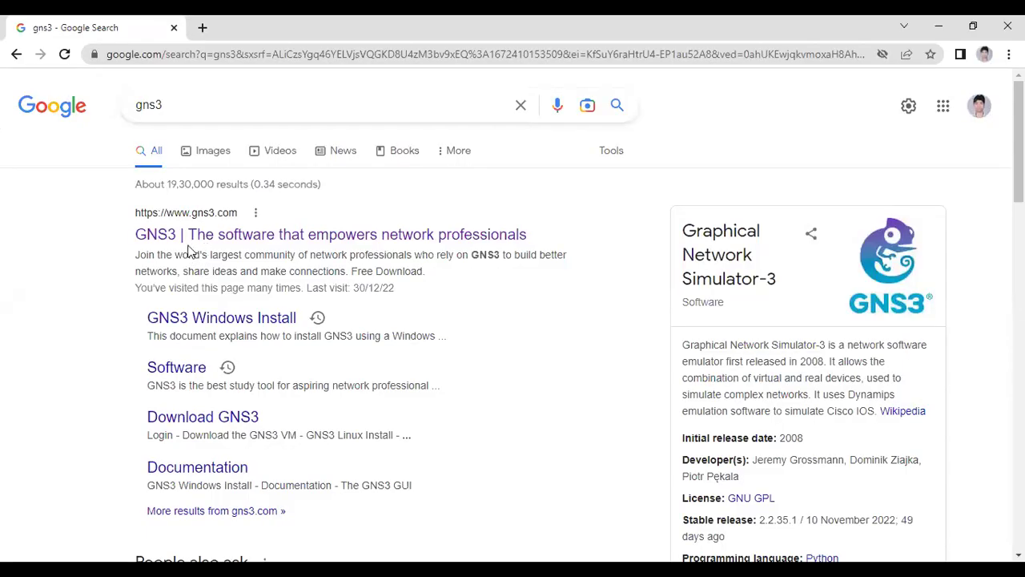
pyautogui.click(157, 236)
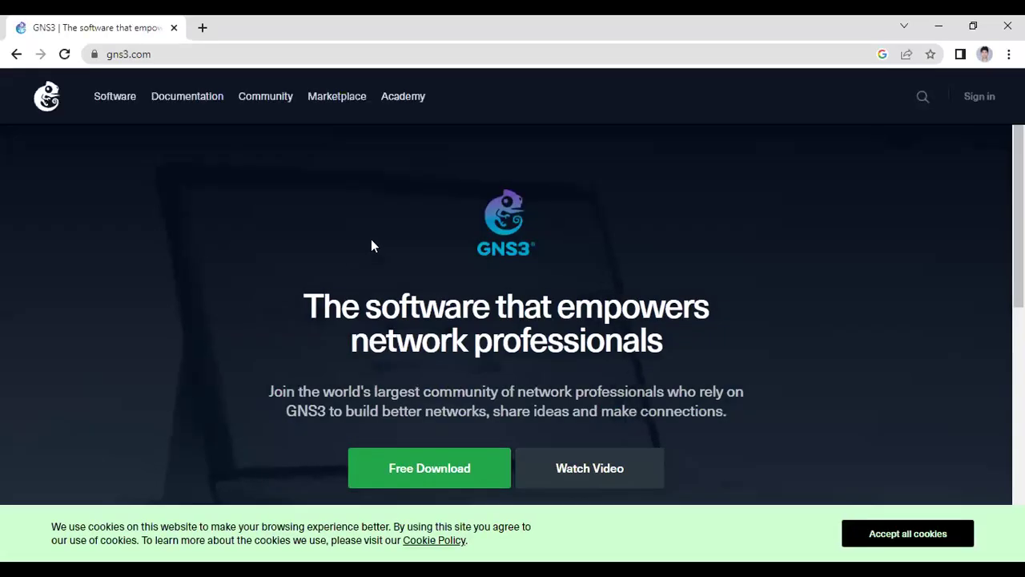
# Step: Open the Windows appliance card from the GNS3 Marketplace Appliances listing
pyautogui.click(334, 102)
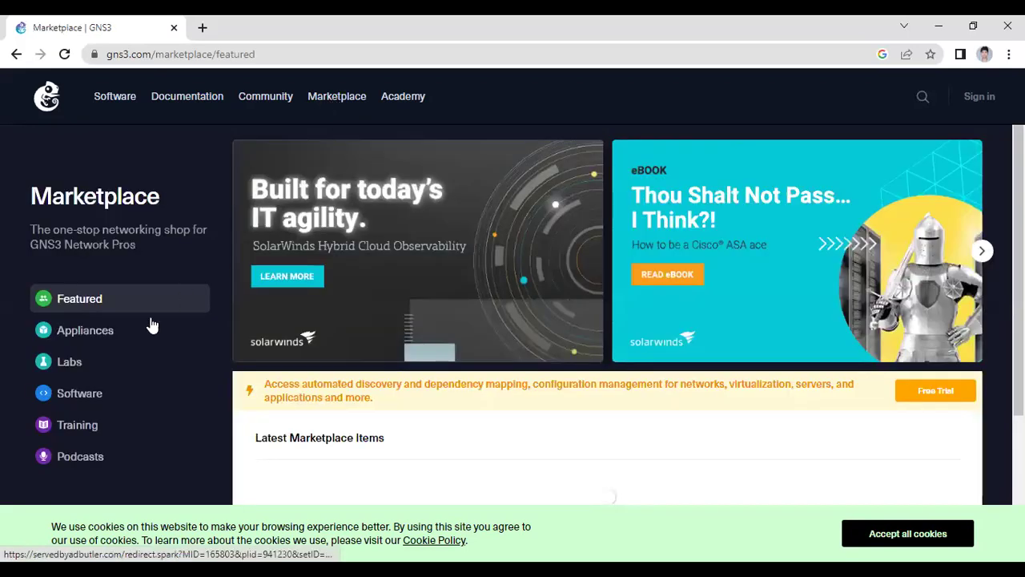
pyautogui.click(237, 334)
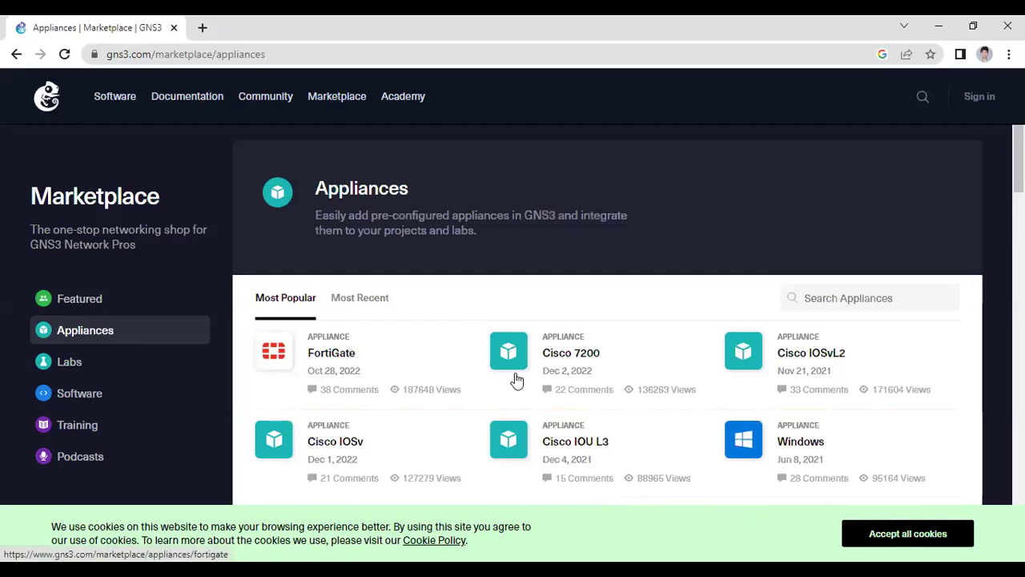
pyautogui.scroll(-1, 811, 377)
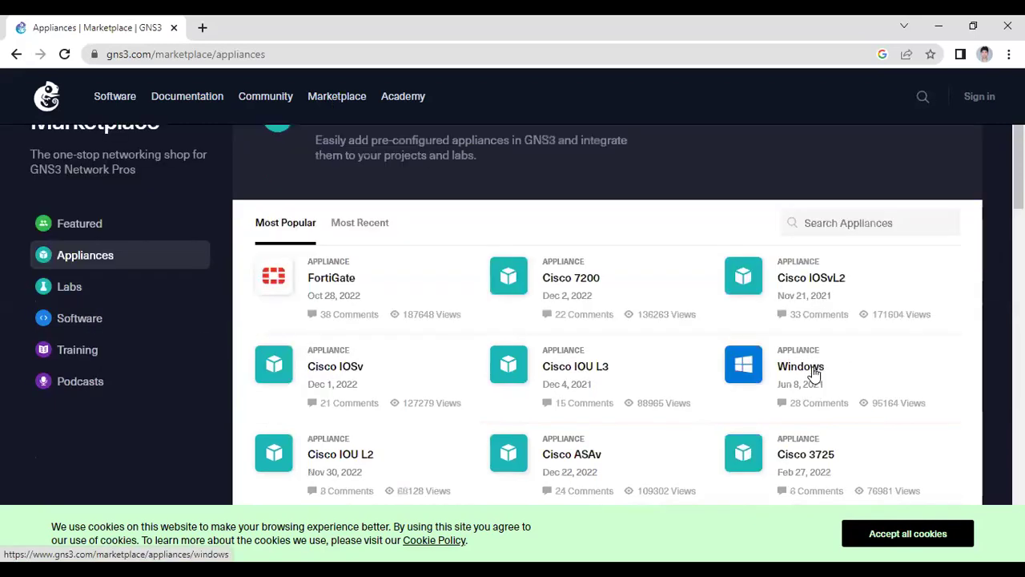
pyautogui.click(814, 375)
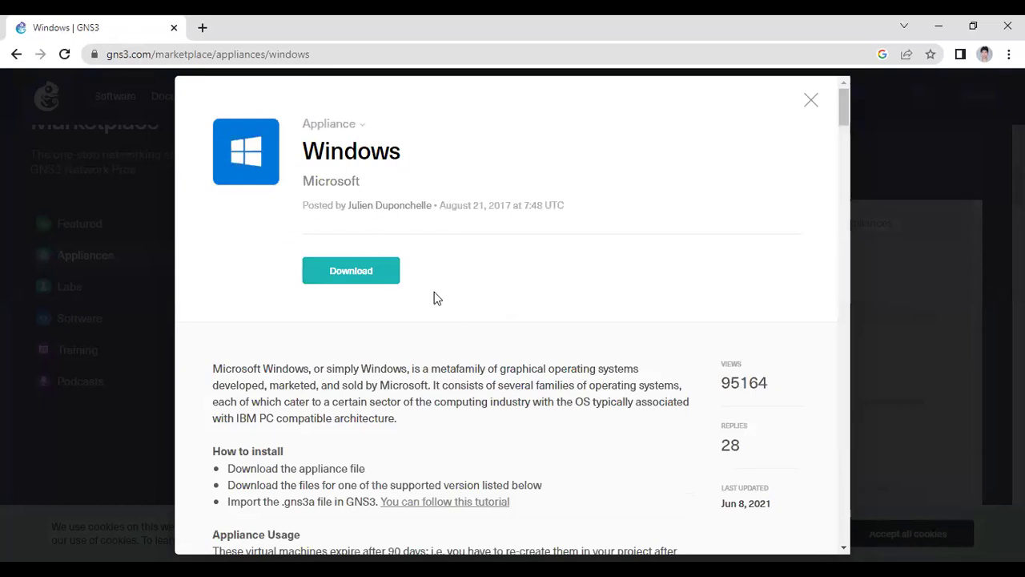
pyautogui.scroll(-1, 369, 265)
pyautogui.scroll(-1, 389, 240)
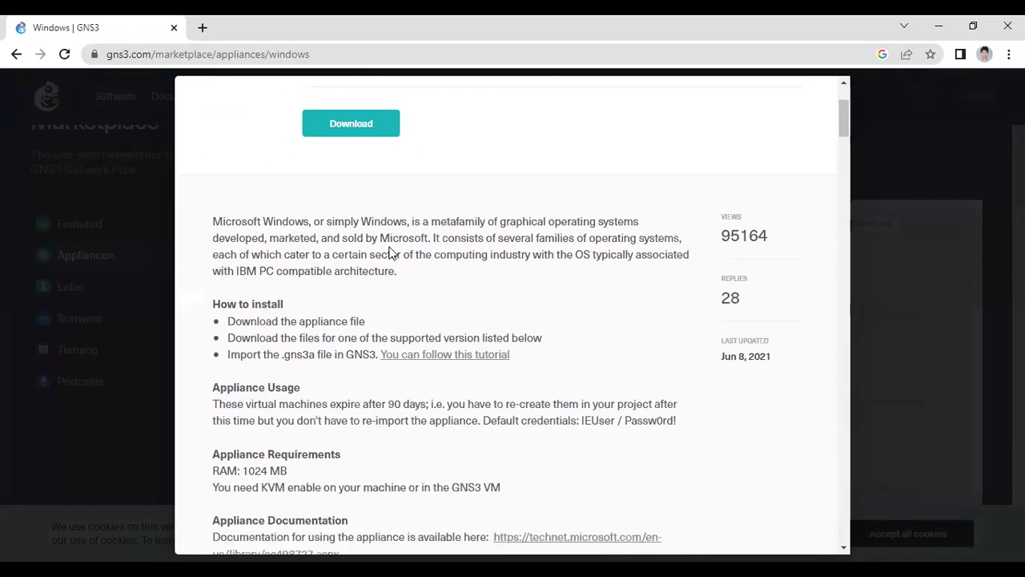
pyautogui.scroll(-2, 392, 253)
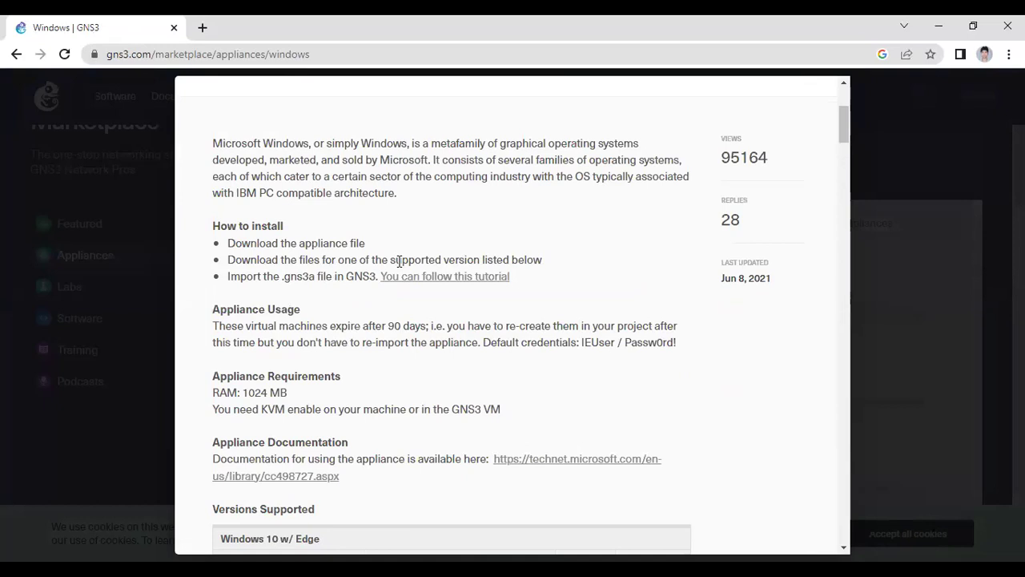
pyautogui.scroll(-2, 398, 261)
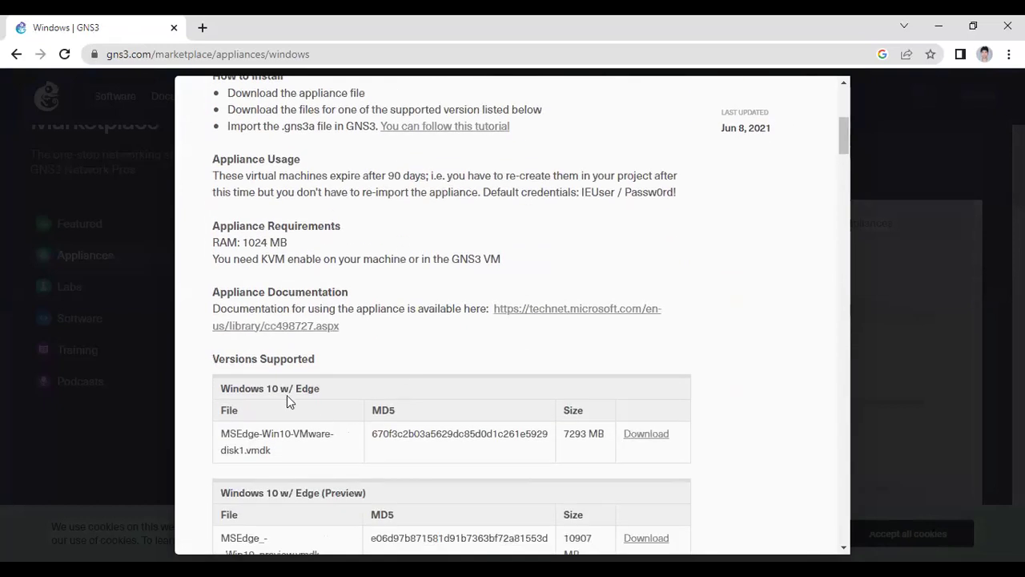
pyautogui.tripleClick(218, 431)
pyautogui.click(293, 455)
pyautogui.moveTo(293, 455); pyautogui.dragTo(247, 433)
pyautogui.click(290, 453)
pyautogui.scroll(-1, 526, 433)
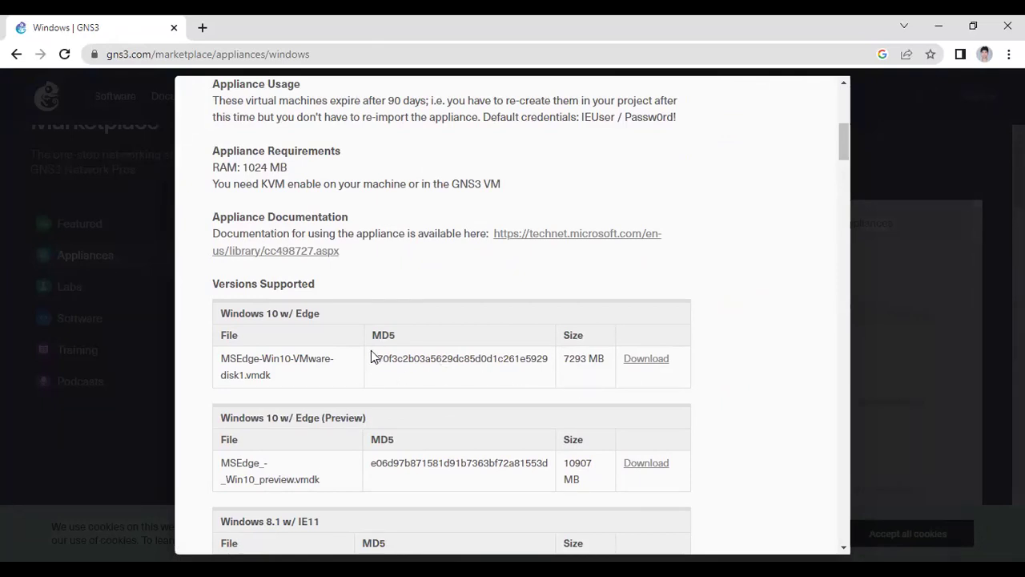
pyautogui.scroll(-1, 353, 360)
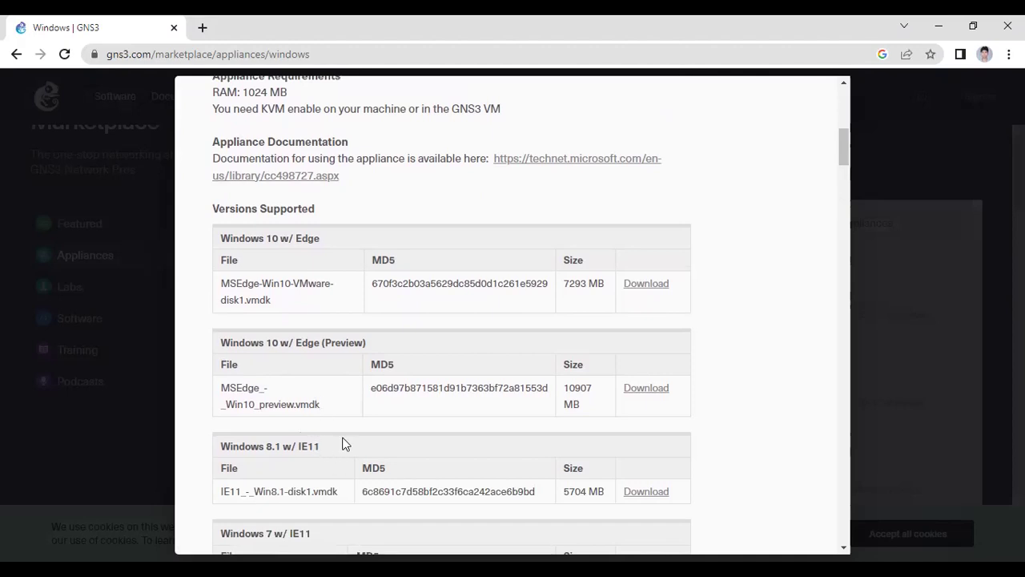
pyautogui.scroll(-1, 353, 446)
pyautogui.scroll(1, 375, 377)
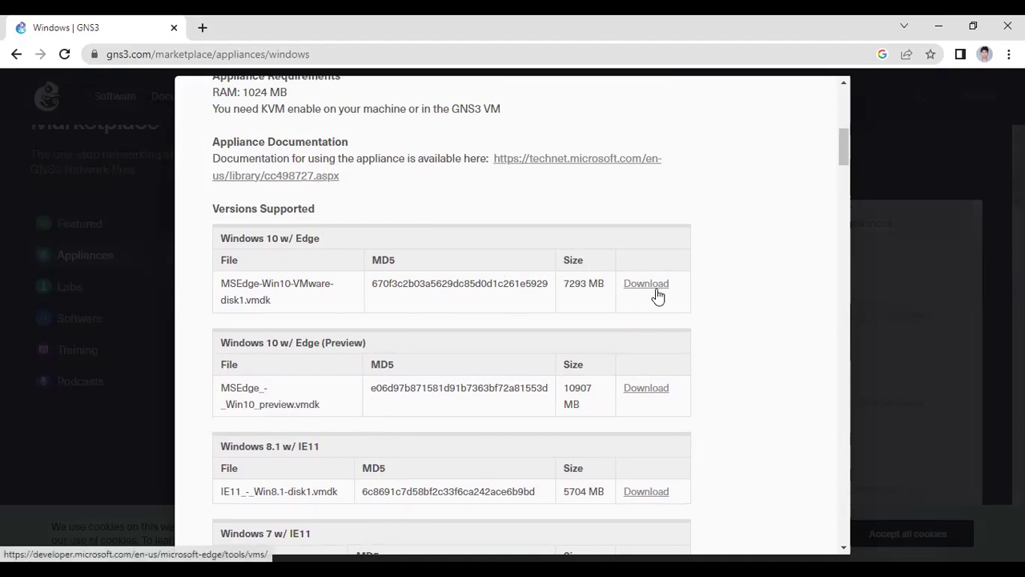
pyautogui.scroll(2, 475, 232)
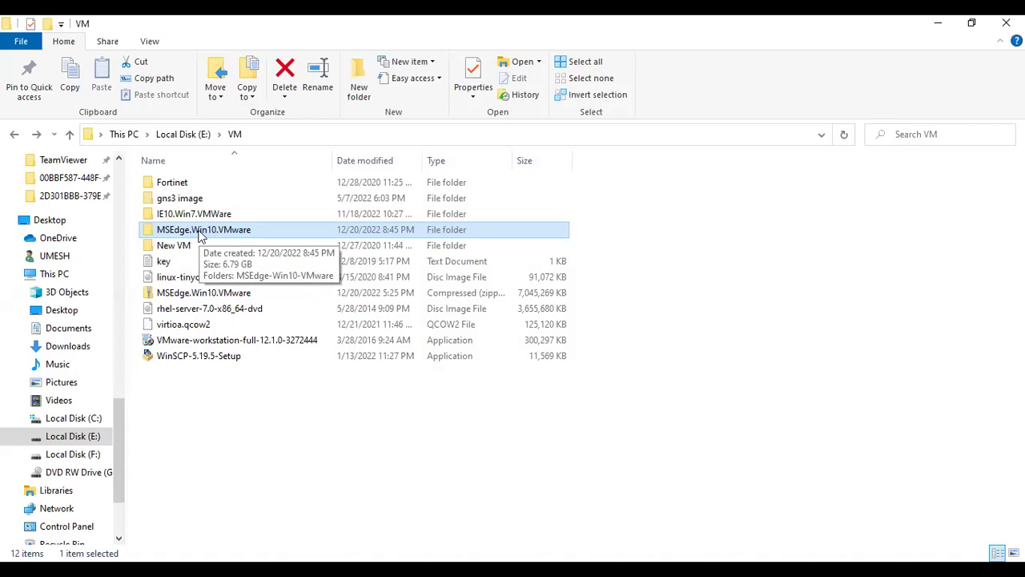
# Step: Open E:\VM\MSEdge.Win10.VMware and then its MSEdge-Win10-VMware subfolder
pyautogui.doubleClick(200, 232)
pyautogui.click(182, 188)
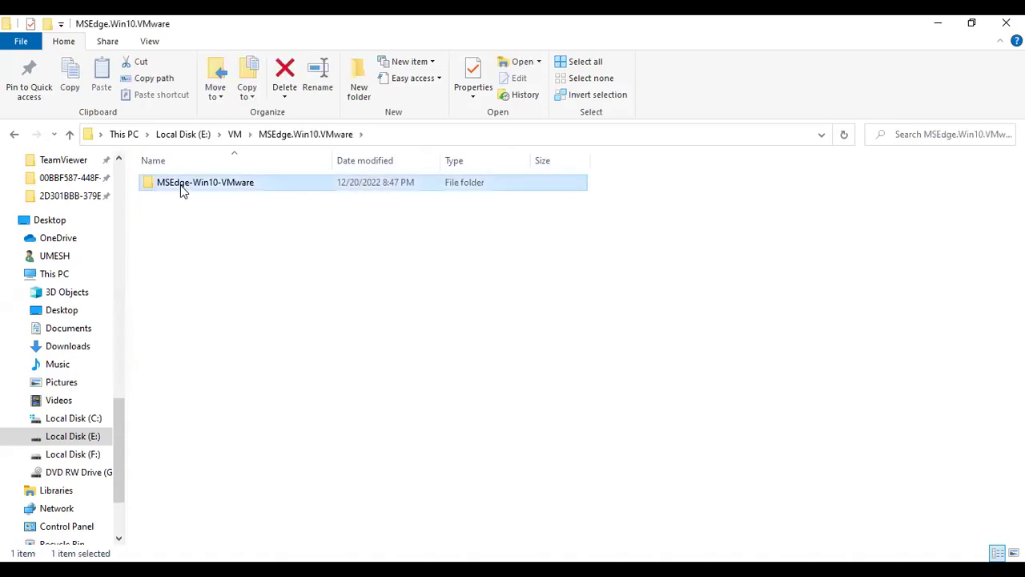
pyautogui.doubleClick(182, 189)
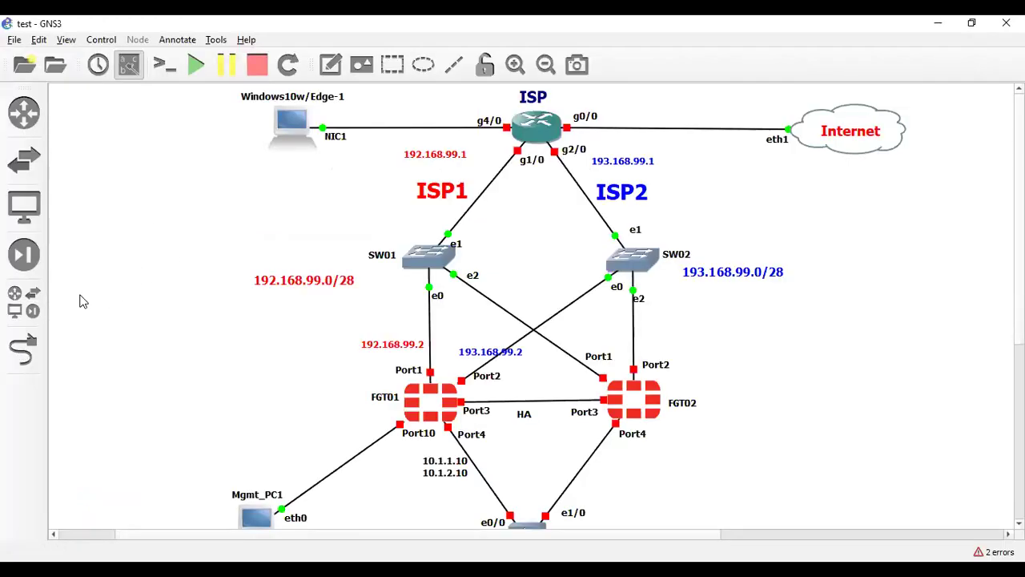
# Step: Create a new GNS3 template by importing the 'windows (1)' appliance file from Downloads
pyautogui.click(18, 304)
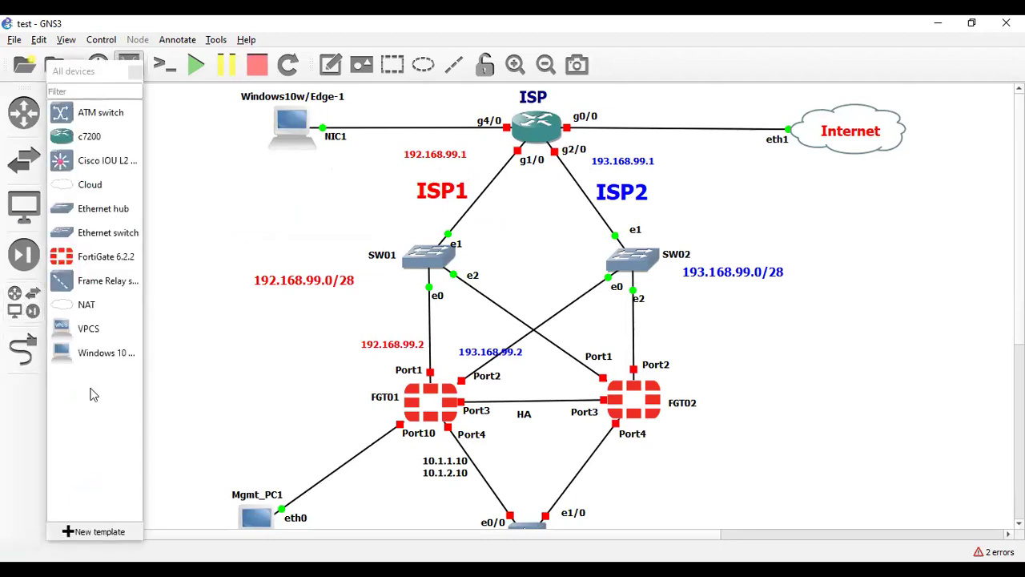
pyautogui.click(90, 533)
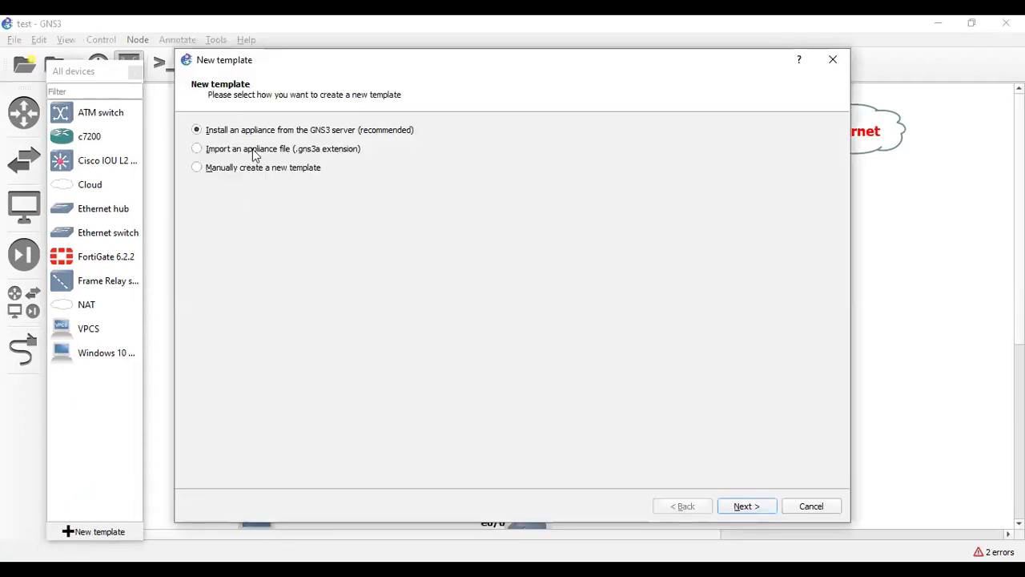
pyautogui.click(252, 149)
pyautogui.click(742, 506)
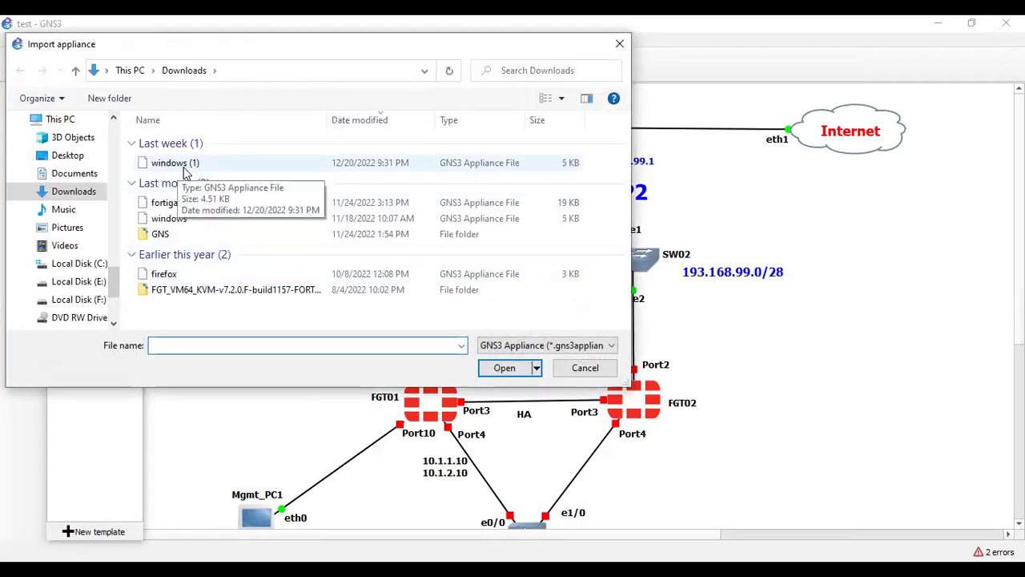
pyautogui.click(224, 164)
pyautogui.click(486, 372)
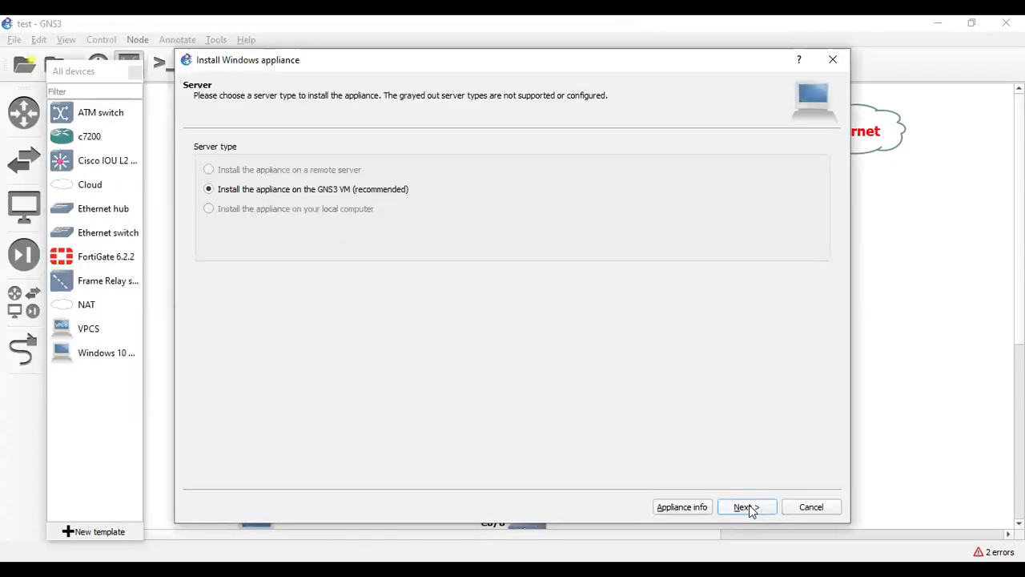
# Step: Keep the GNS3 VM server and default Qemu binary to reach the Required files page
pyautogui.click(749, 505)
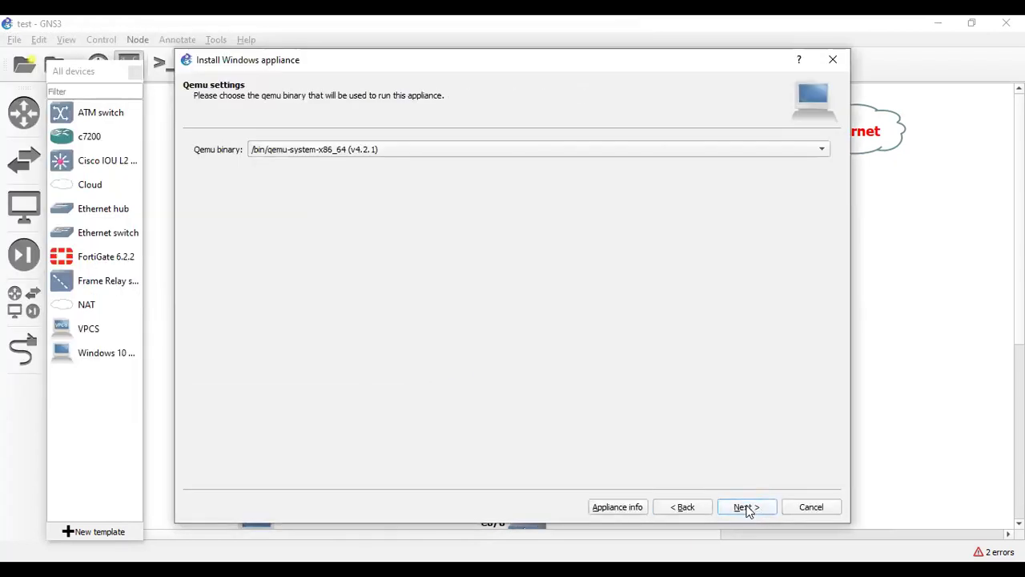
pyautogui.click(745, 507)
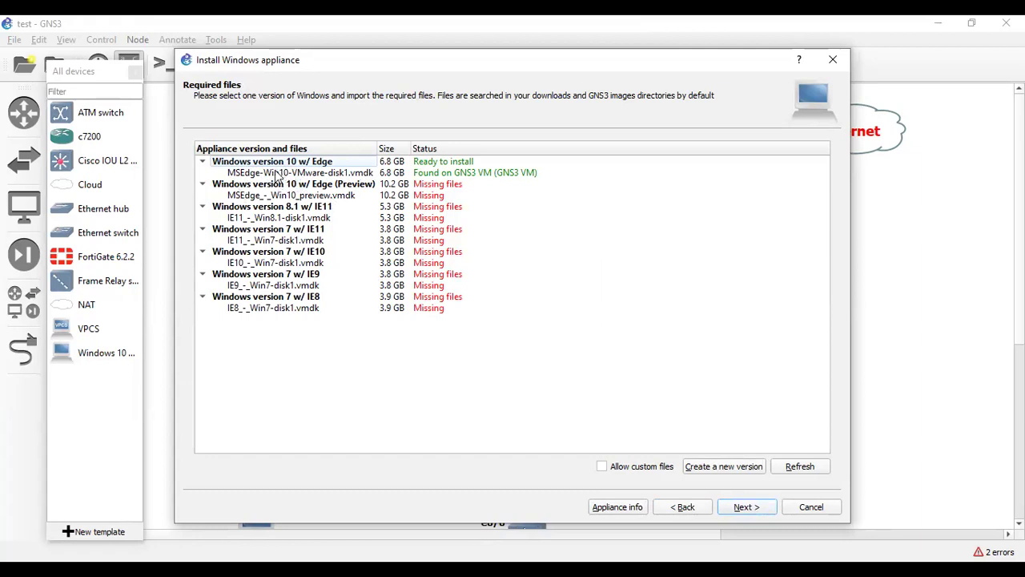
# Step: Browse Local Disk (E:) for a Windows 10 w/ Edge image, then cancel the wizard
pyautogui.click(310, 175)
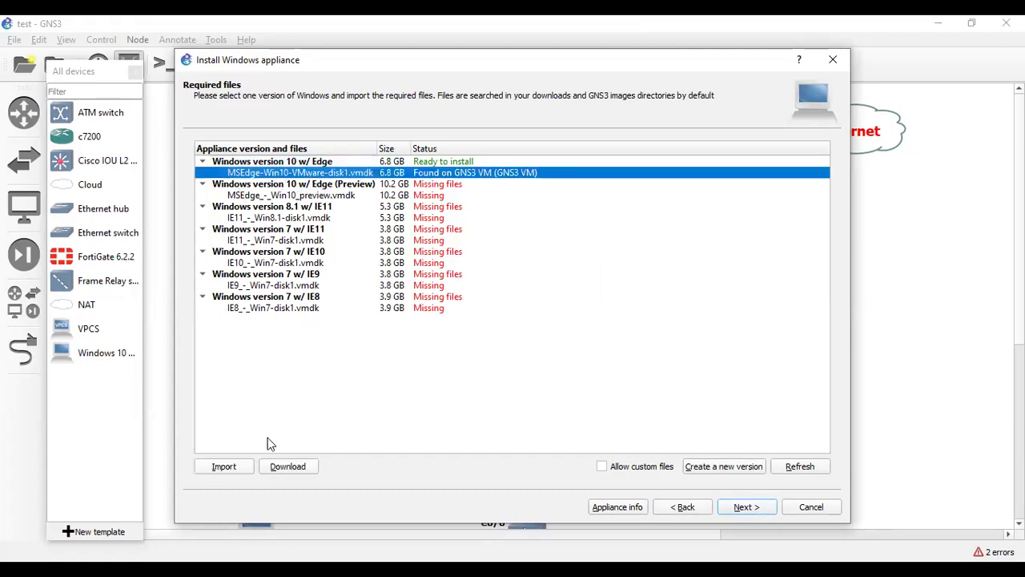
pyautogui.click(225, 466)
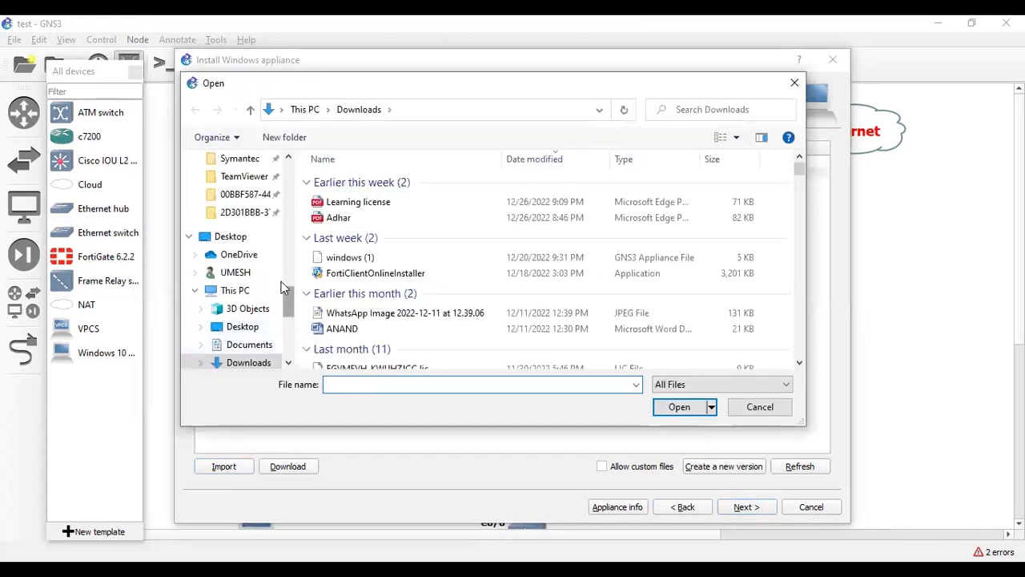
pyautogui.moveTo(288, 303); pyautogui.dragTo(287, 324)
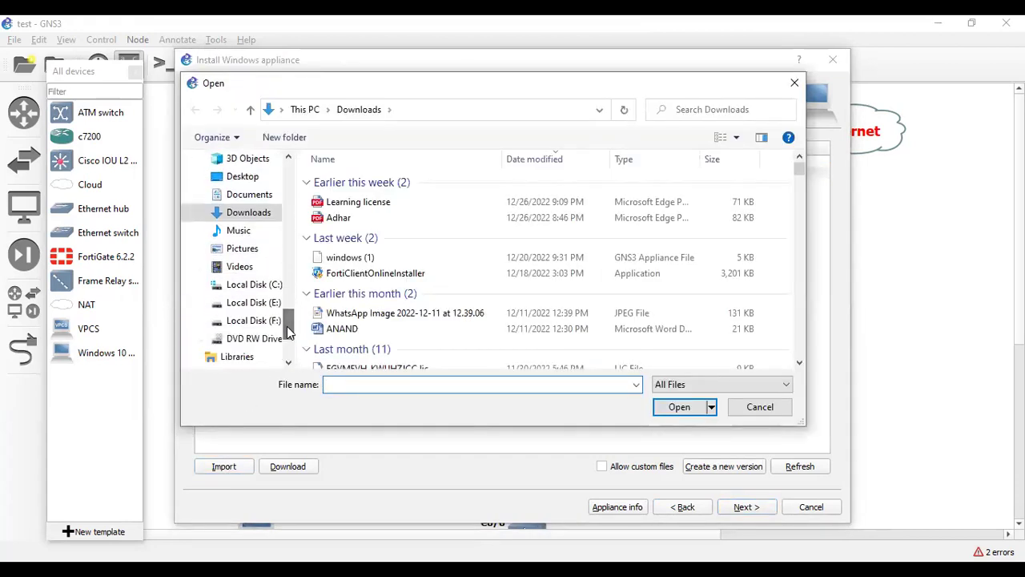
pyautogui.click(258, 302)
pyautogui.scroll(2, 258, 302)
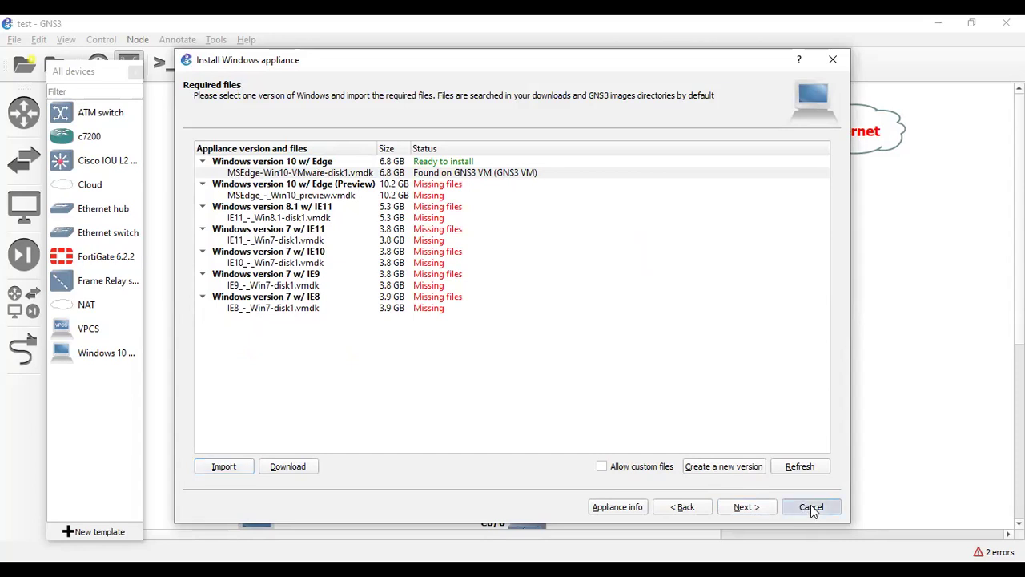
pyautogui.click(810, 507)
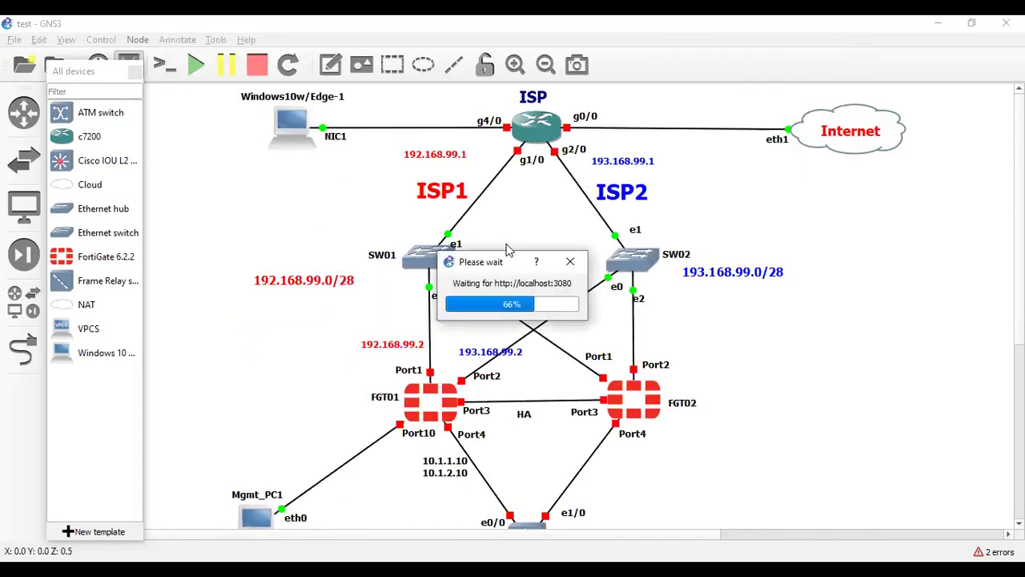
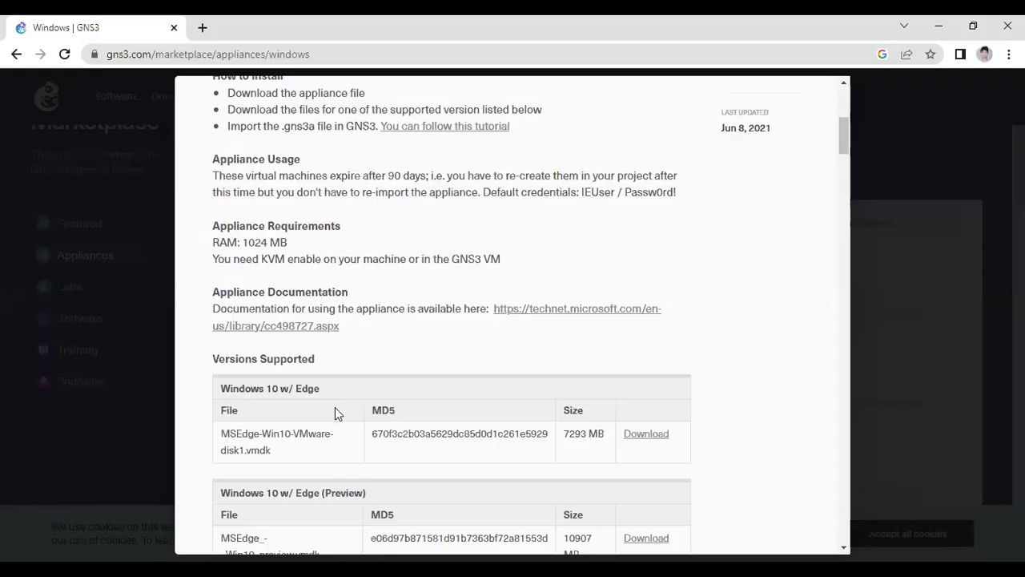
# Step: Highlight the MSEdge-Win10-VMware-disk1.vmdk file name and its 7293 MB size in the versions table
pyautogui.moveTo(270, 450); pyautogui.dragTo(229, 434)
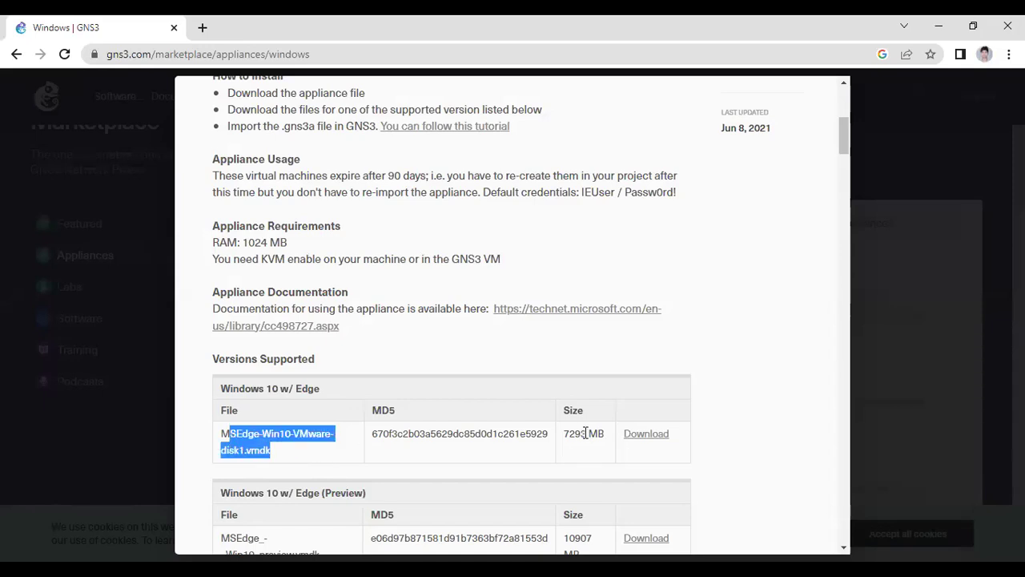
pyautogui.moveTo(606, 434); pyautogui.dragTo(561, 443)
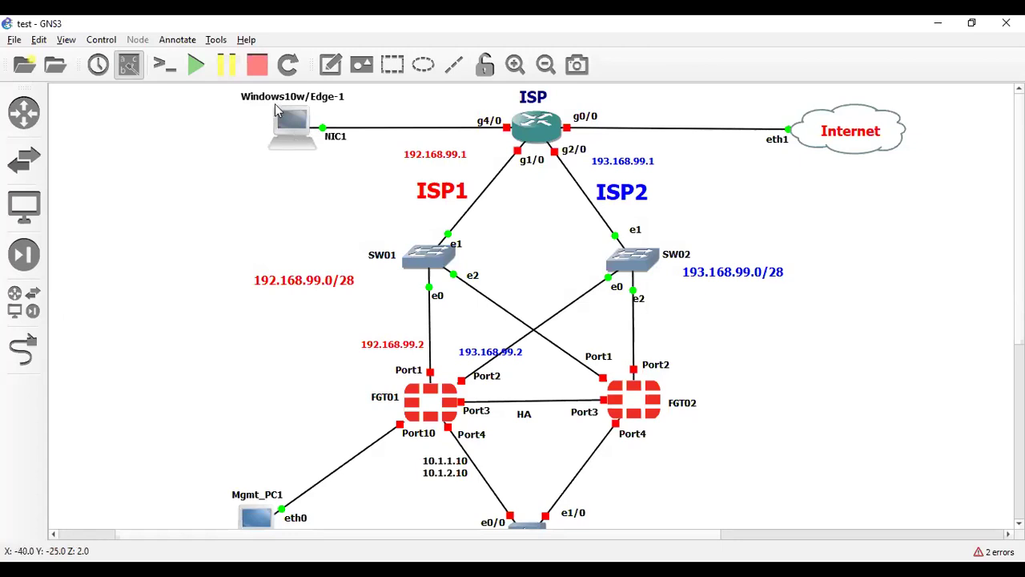
# Step: Add another Windows 10 node to the topology canvas from the all-devices template list
pyautogui.click(36, 303)
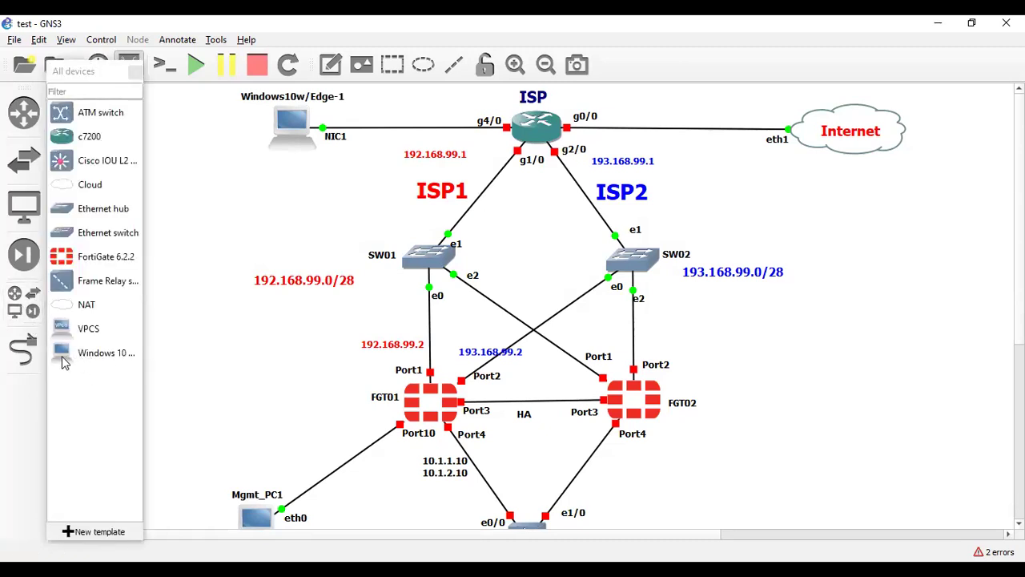
pyautogui.moveTo(64, 362); pyautogui.dragTo(202, 210)
pyautogui.click(138, 74)
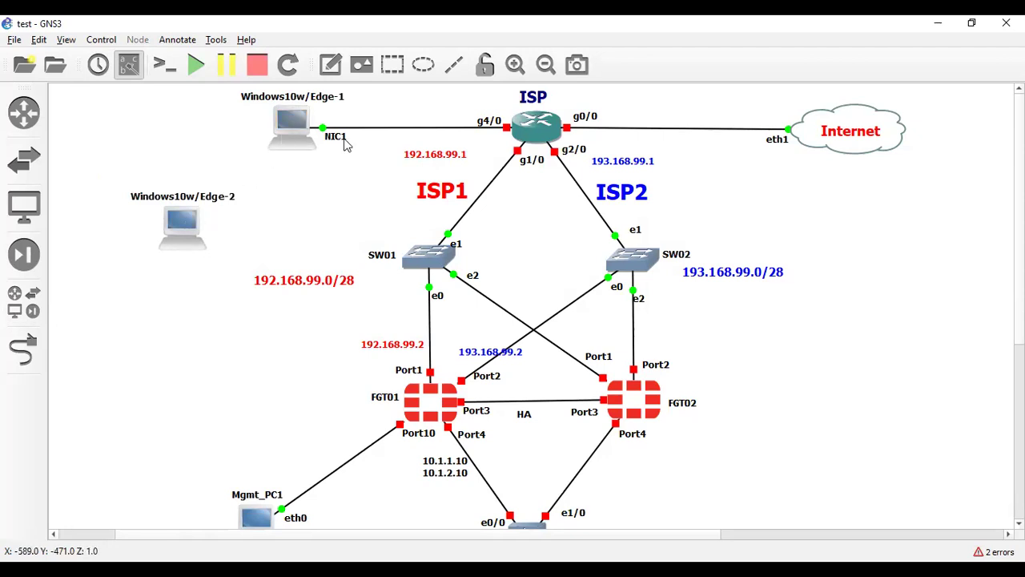
# Step: Start Windows10w/Edge-1, shift Edge-2 up-left, and open Edge-1's console
pyautogui.rightClick(290, 121)
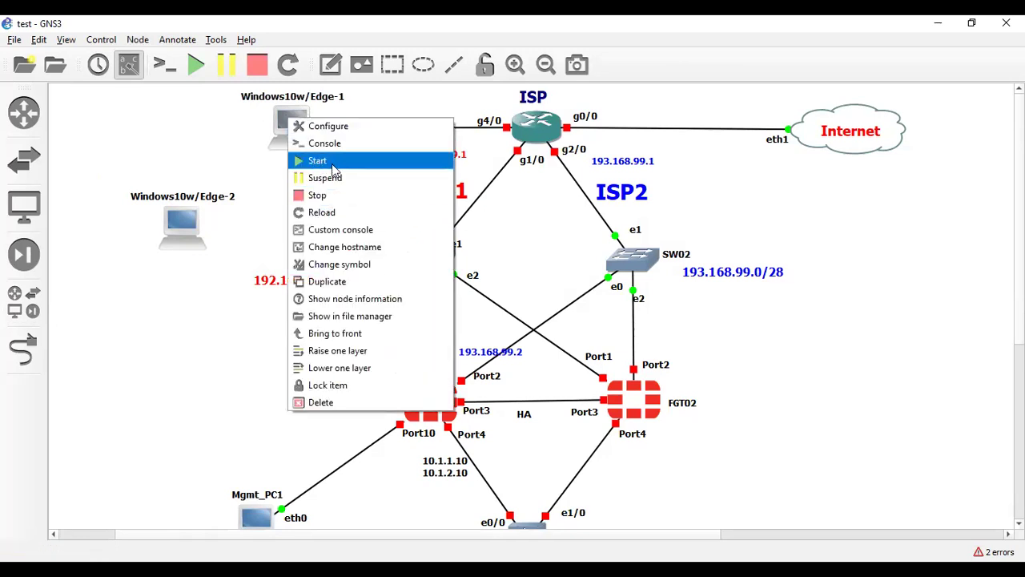
pyautogui.click(277, 160)
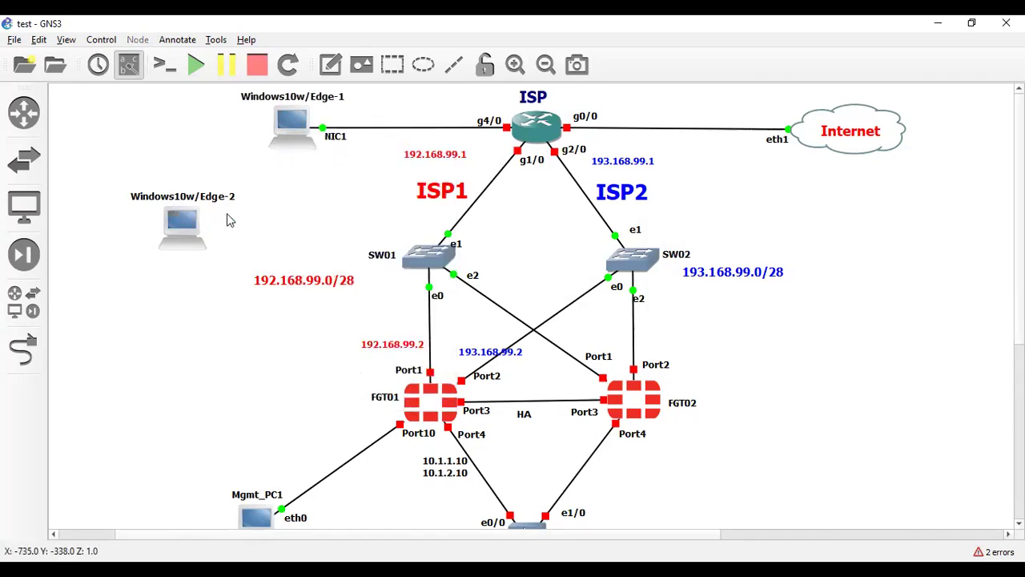
pyautogui.moveTo(199, 217); pyautogui.dragTo(178, 202)
pyautogui.rightClick(289, 126)
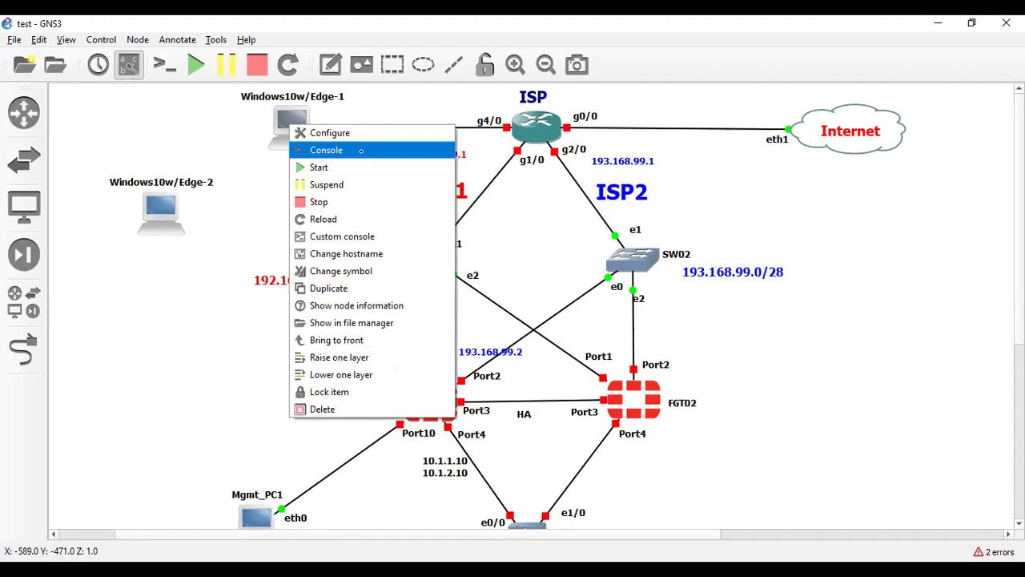
pyautogui.click(361, 151)
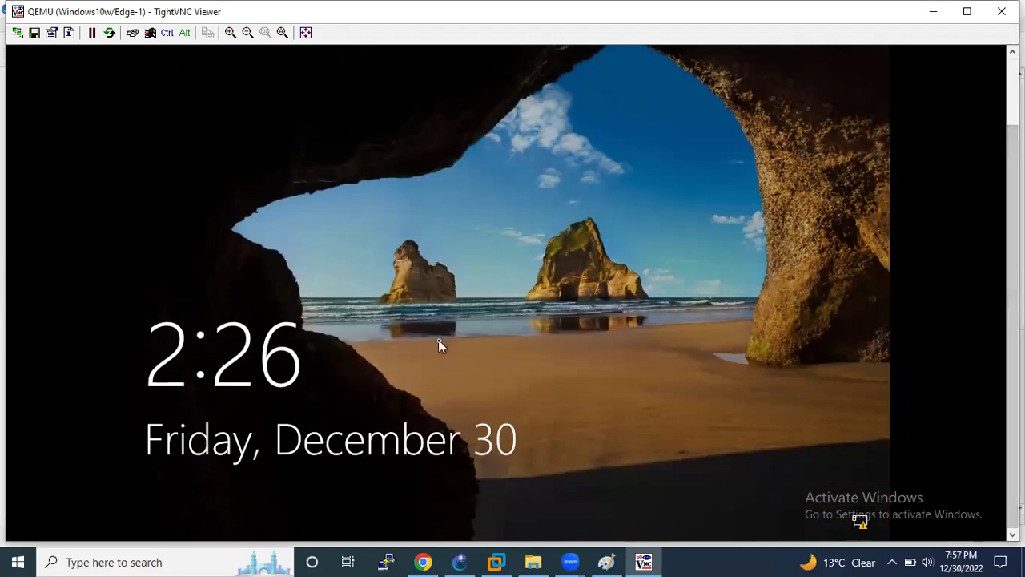
# Step: Clear the lock screen, try an empty sign-in, dismiss the incorrect-password message, and return to GNS3
pyautogui.click(438, 339)
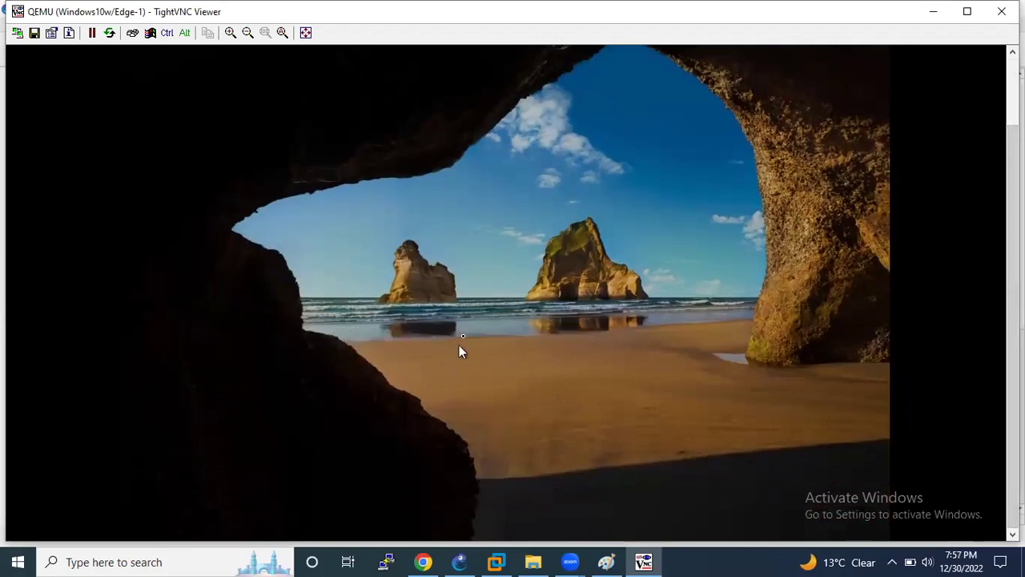
pyautogui.press('Return')
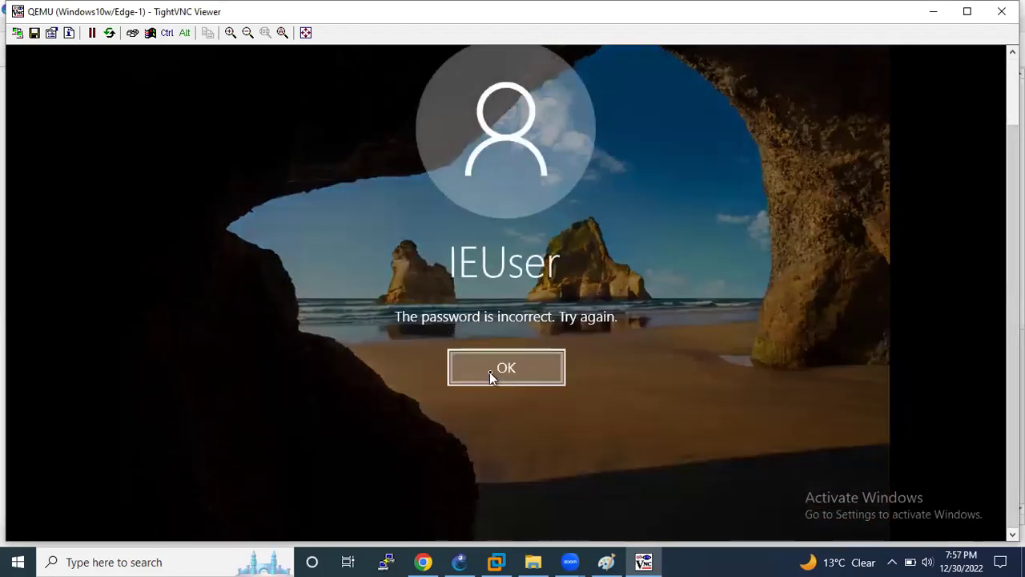
pyautogui.click(489, 372)
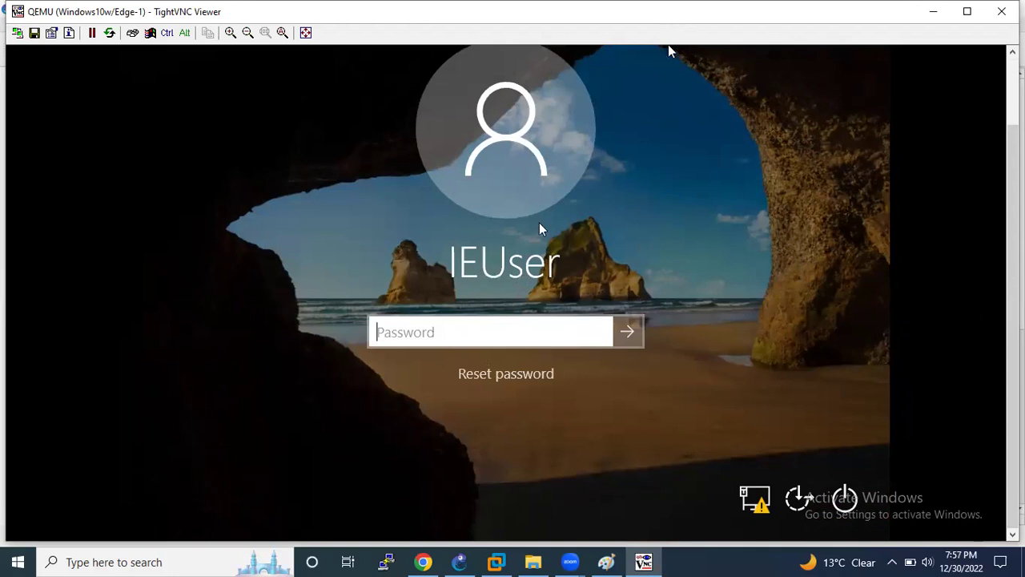
pyautogui.hotkey('alt', 'Tab')
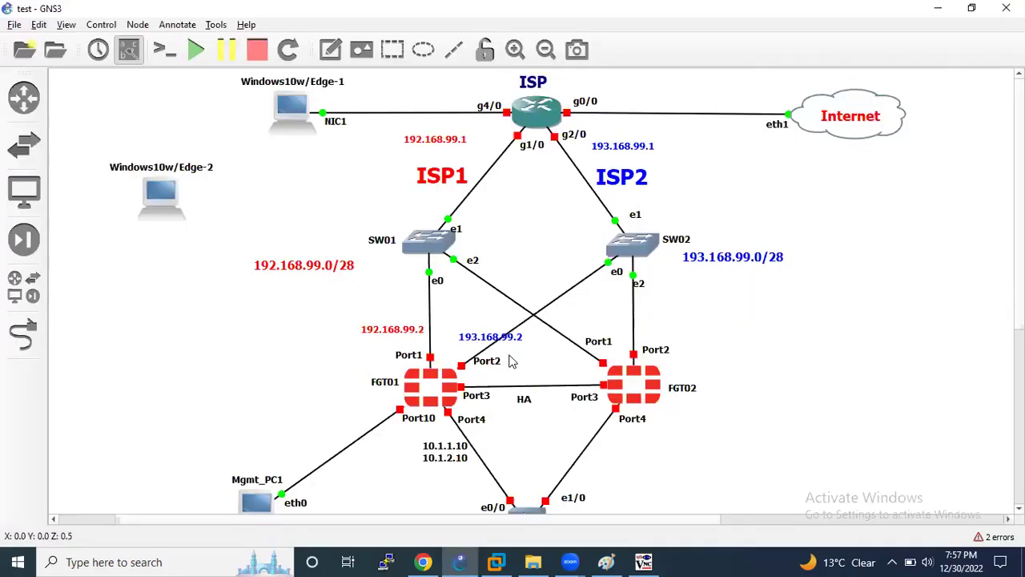
# Step: Find the default password in Windows10w/Edge-1's configuration usage notes, then switch back to the console
pyautogui.rightClick(294, 110)
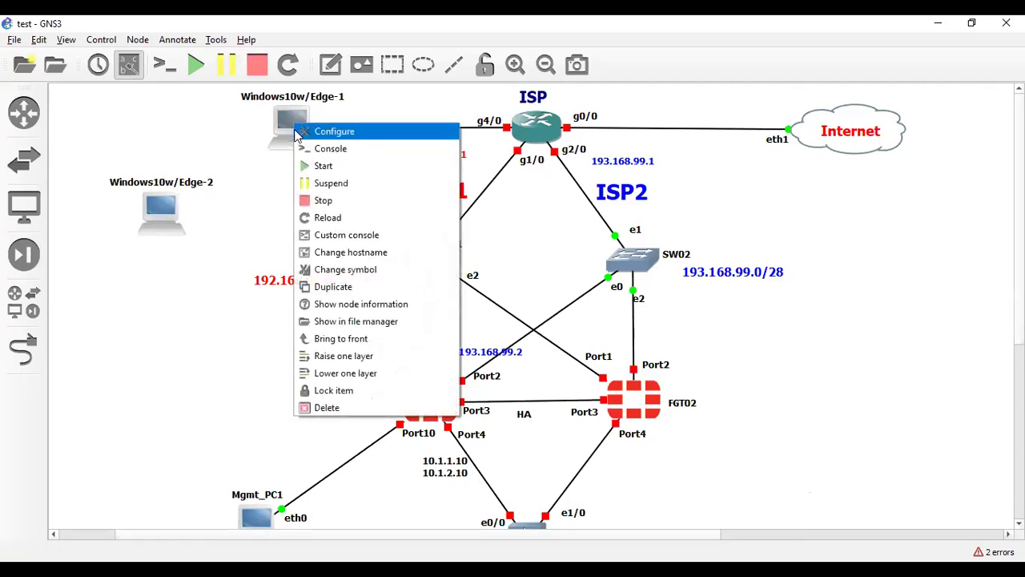
pyautogui.click(348, 140)
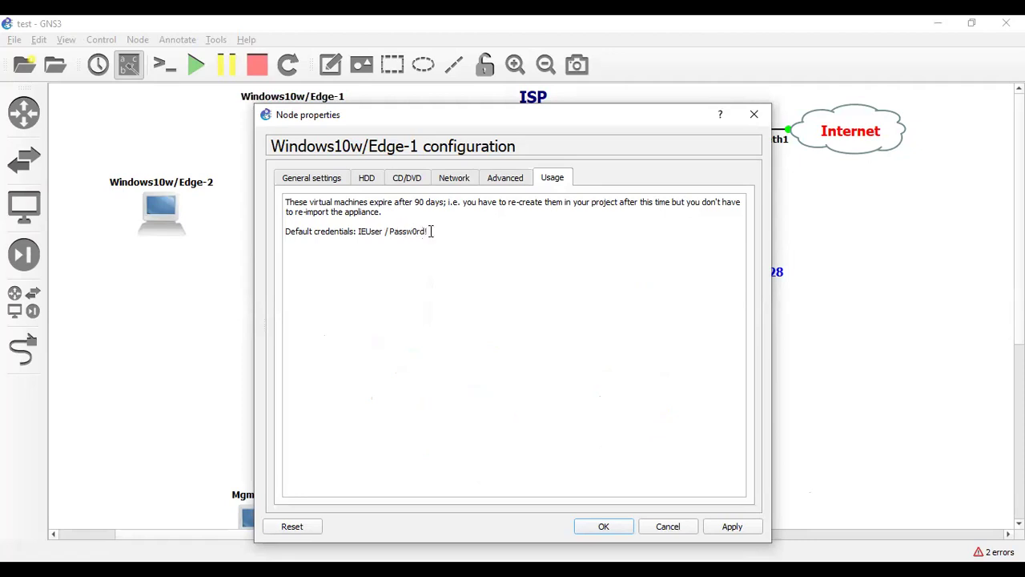
pyautogui.moveTo(427, 231); pyautogui.dragTo(393, 233)
pyautogui.hotkey('alt', 'Tab')
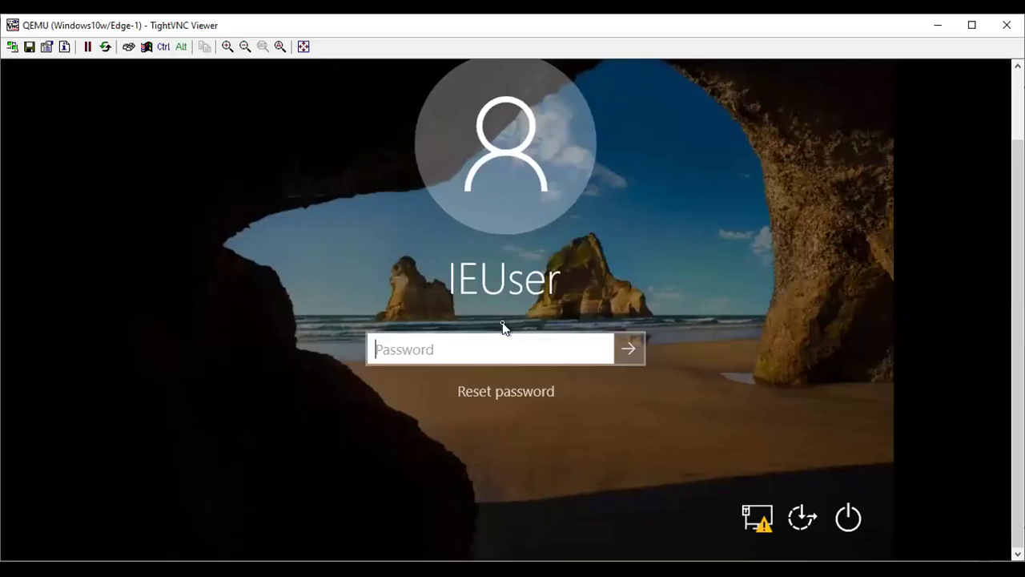
# Step: Sign in to the Windows 10 VM as IEUser using the appliance's default password
pyautogui.write('P')
pyautogui.write('ass')
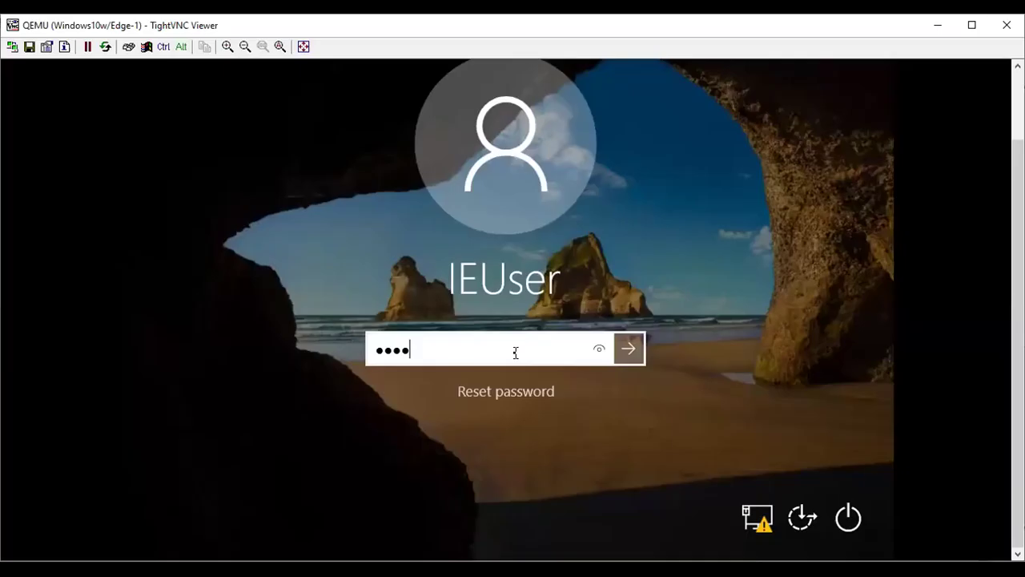
pyautogui.write('w0')
pyautogui.write('rd!')
pyautogui.click(632, 356)
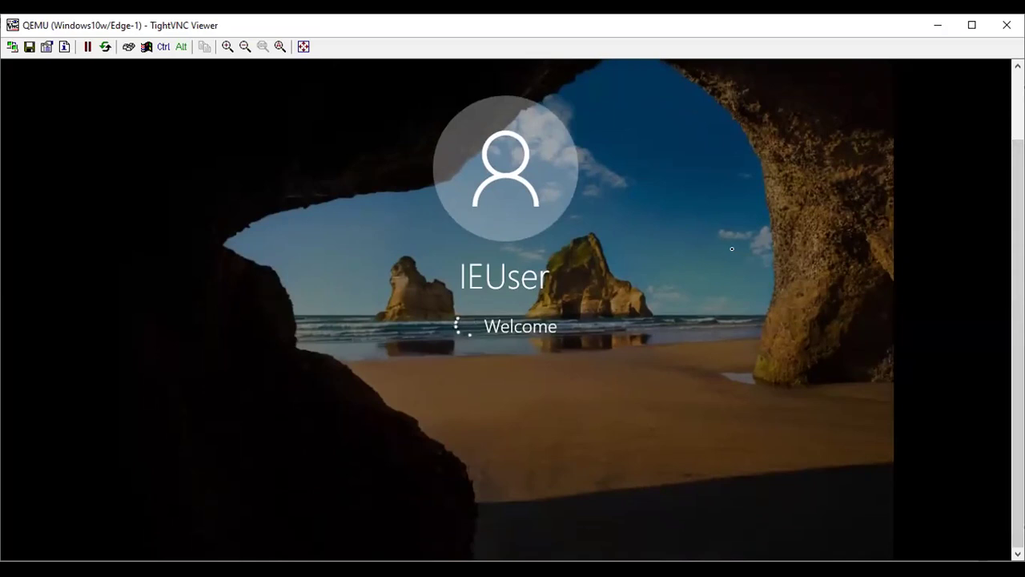
# Step: Maximize the Windows10w/Edge-1 TightVNC window and activate the taskbar's Type here to search box
pyautogui.click(980, 27)
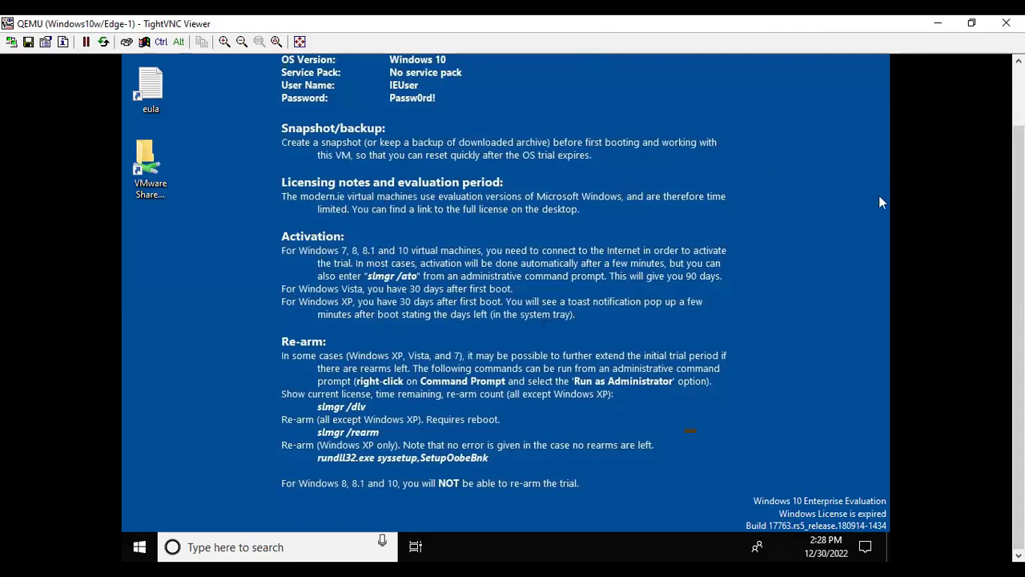
pyautogui.scroll(2, 972, 220)
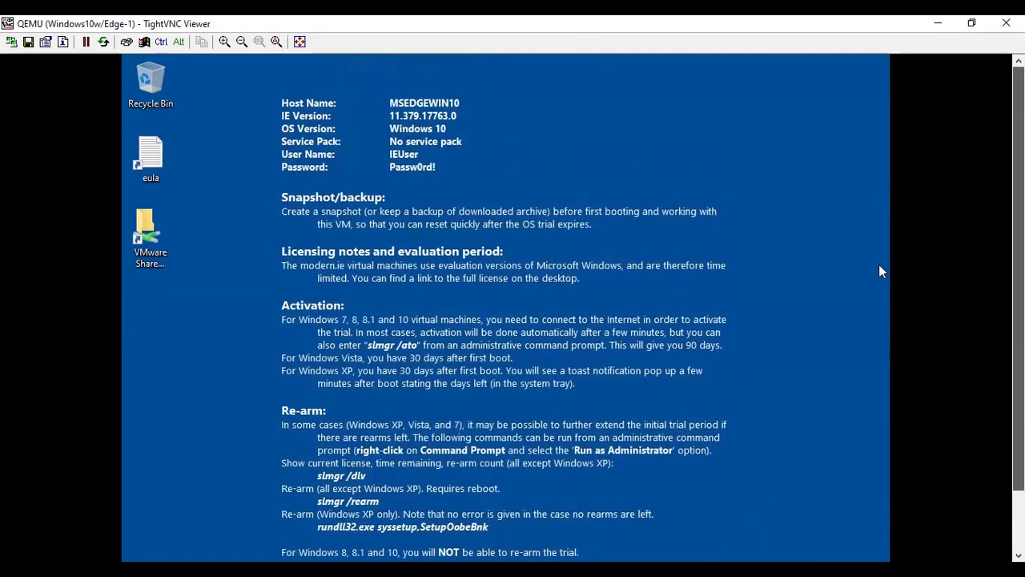
pyautogui.scroll(-2, 878, 265)
pyautogui.scroll(2, 878, 211)
pyautogui.scroll(-2, 879, 263)
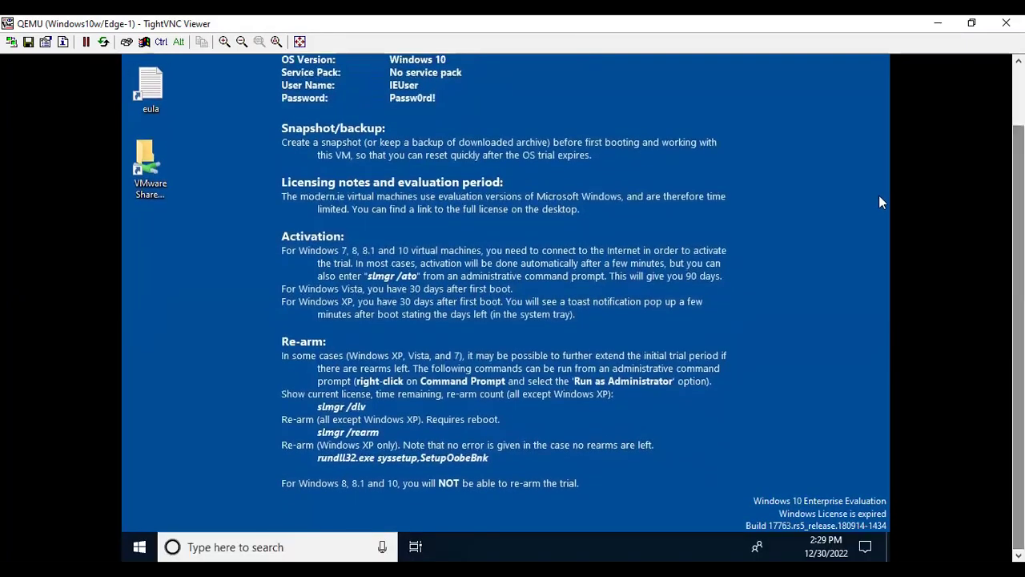
pyautogui.scroll(2, 888, 295)
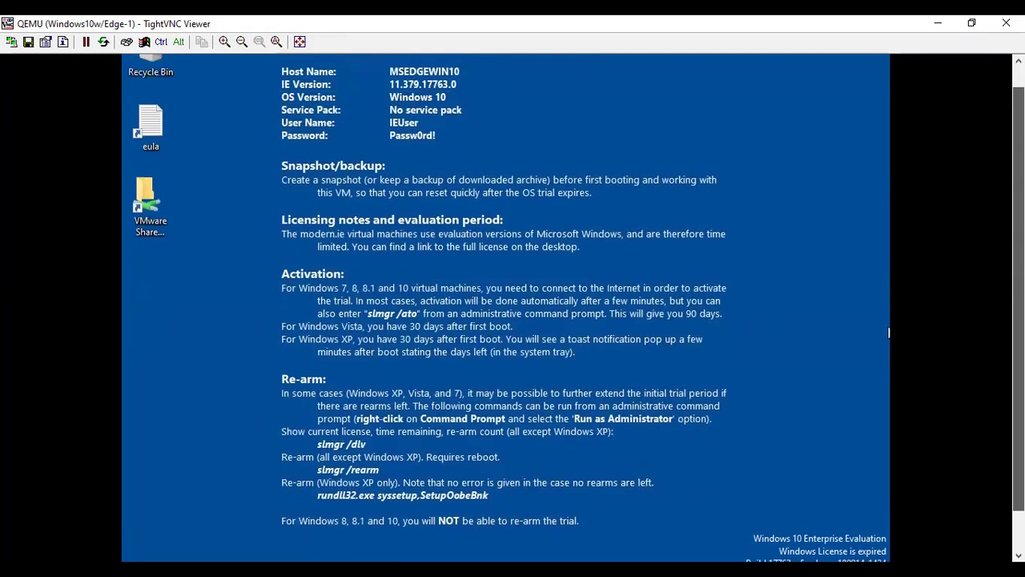
pyautogui.scroll(-2, 888, 295)
pyautogui.scroll(1, 888, 344)
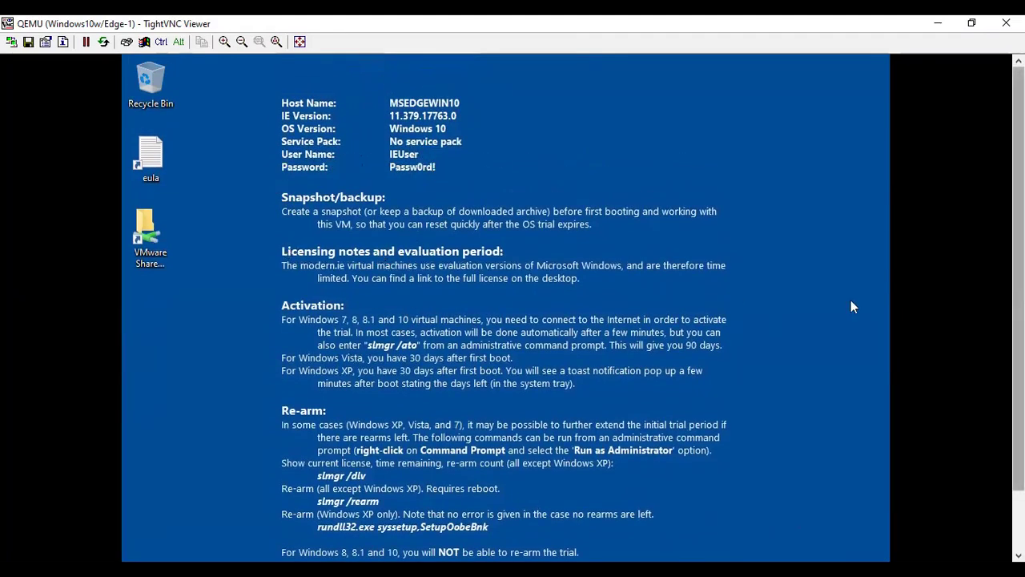
pyautogui.scroll(-2, 851, 299)
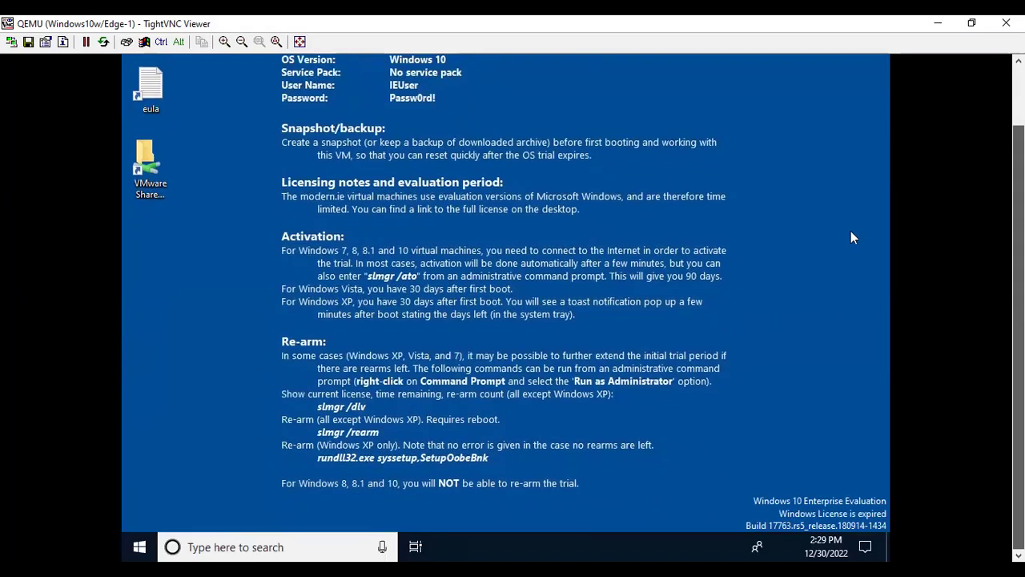
pyautogui.click(232, 543)
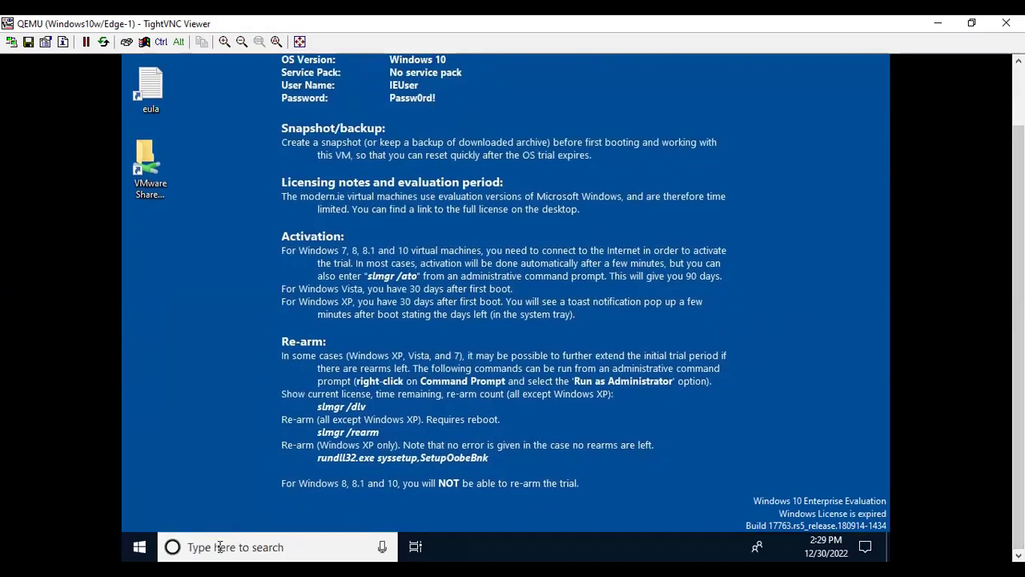